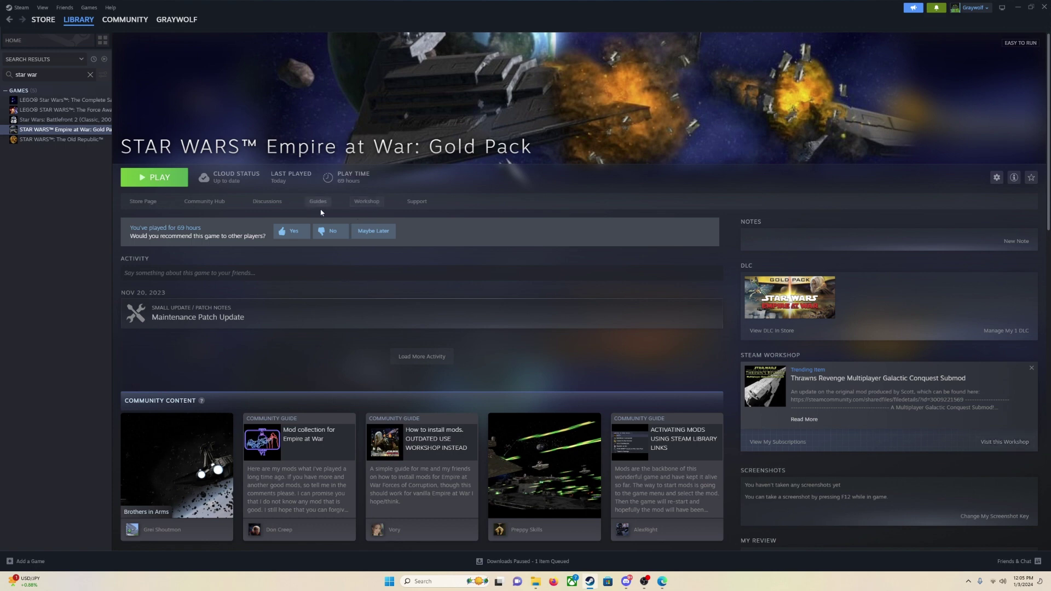
Open the Workshop of STAR WARS Empire at War: Gold Pack and list its most subscribed mods.
click(366, 203)
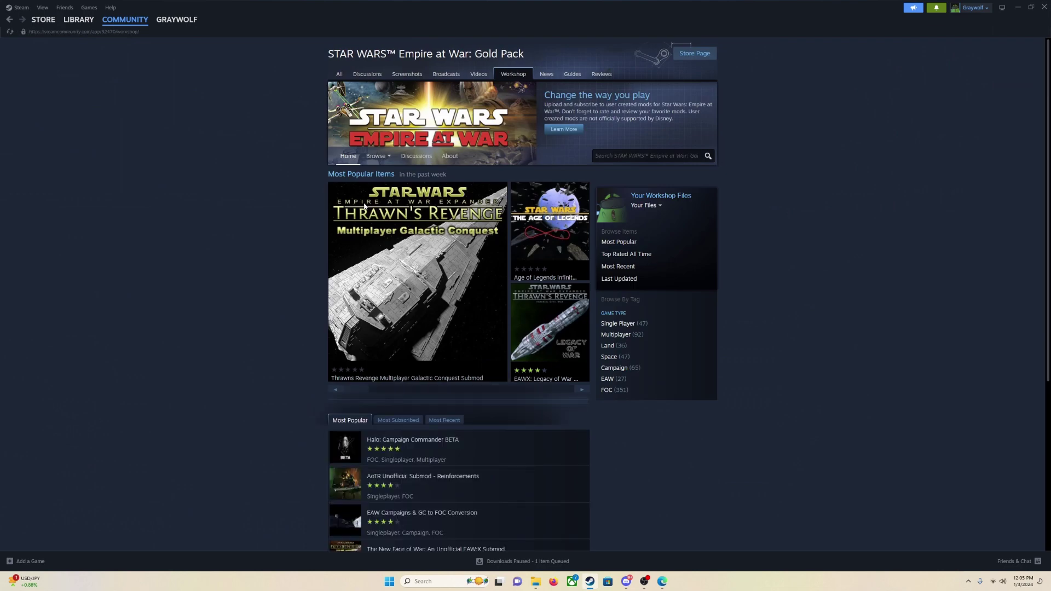
scroll(273, 247, down, 4)
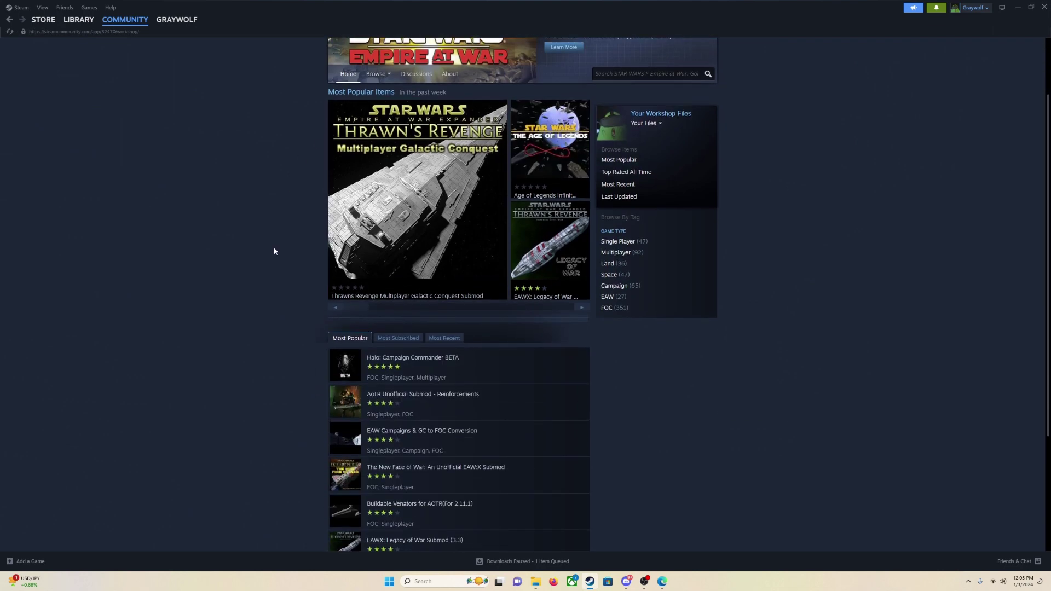
scroll(281, 250, up, 4)
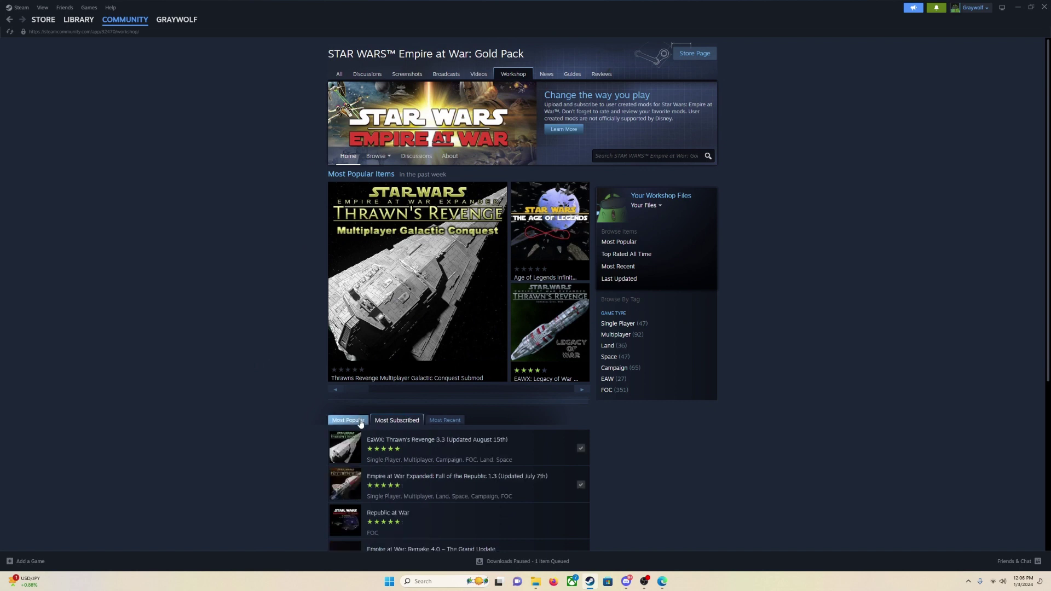
click(385, 420)
scroll(277, 360, down, 3)
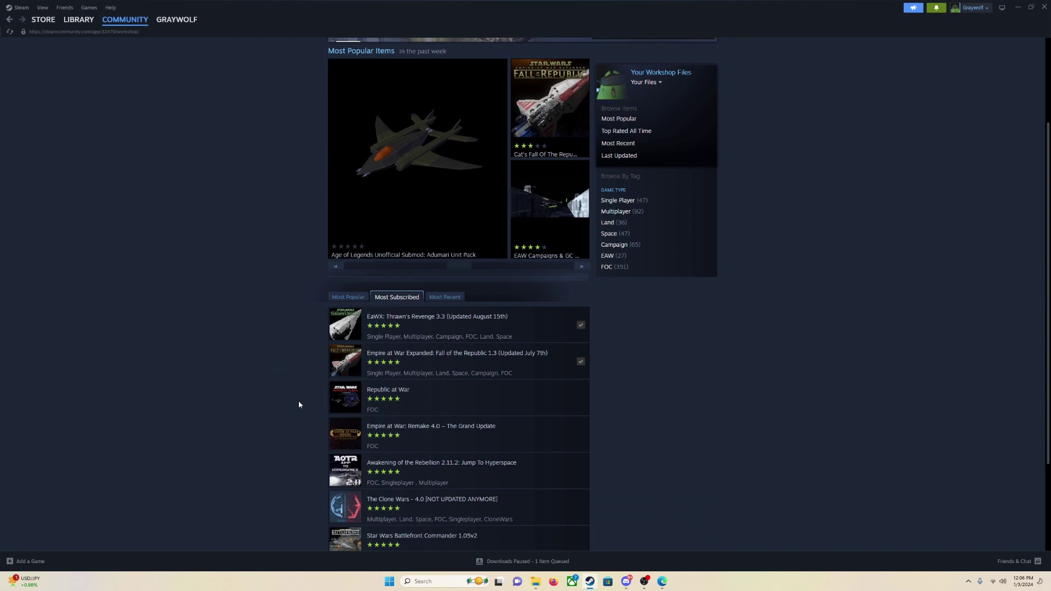
Open the EaWX: Thrawn's Revenge 3.3 mod page and look through its preview images.
mouse_move(411, 330)
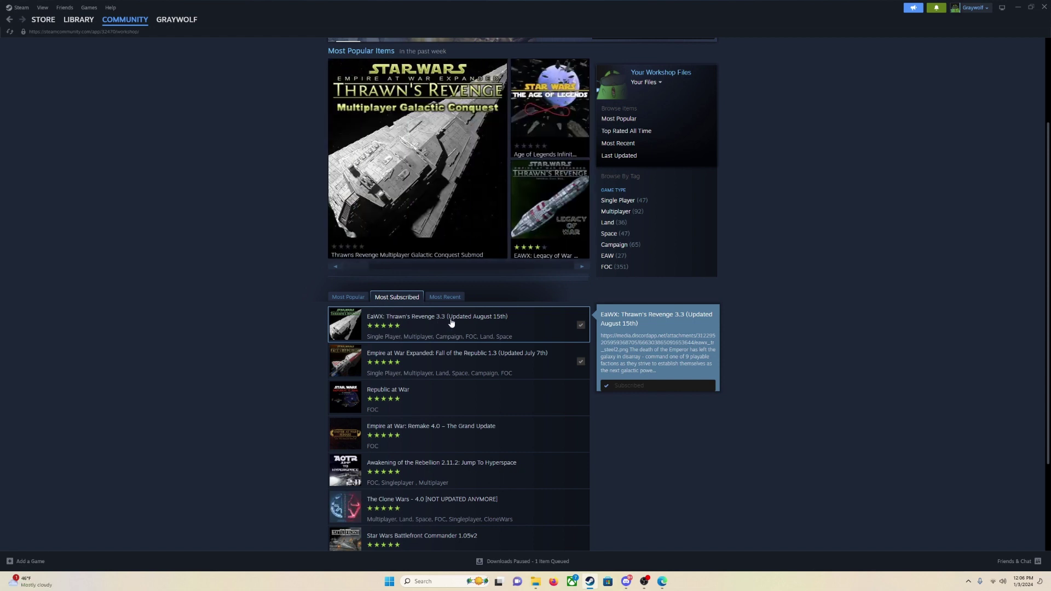
click(419, 319)
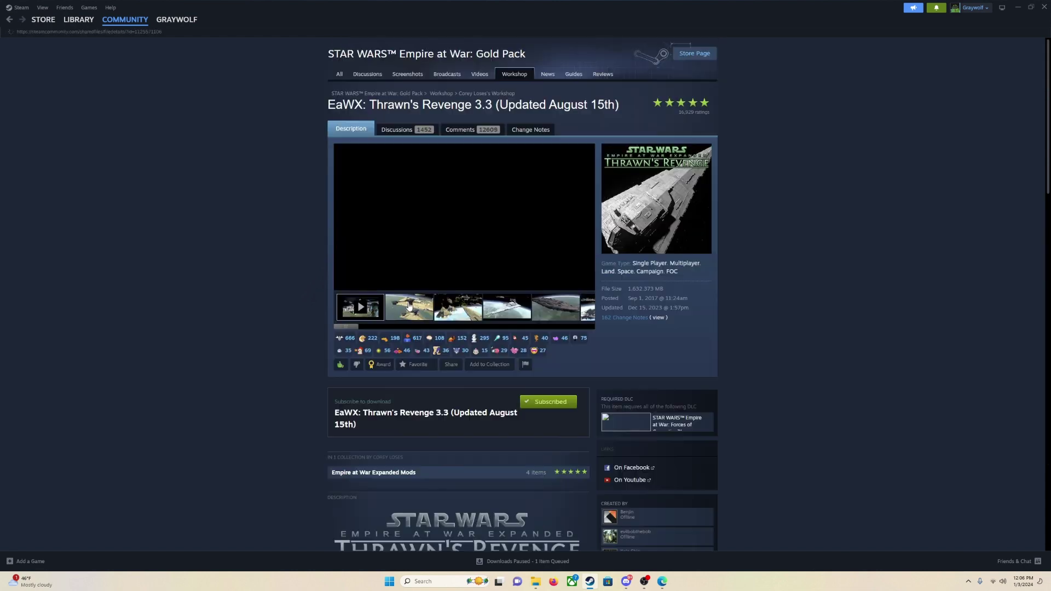
click(441, 307)
click(497, 306)
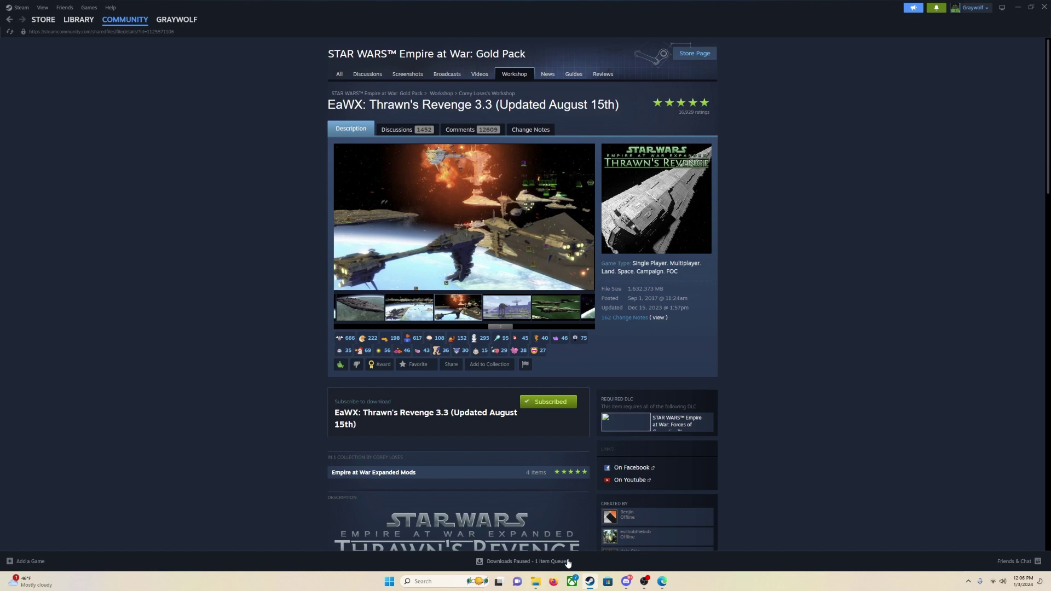
drag(626, 318, 594, 356)
Read the mod's description from the playable factions down to the Running the Mod instructions.
scroll(593, 356, down, 3)
scroll(542, 403, down, 6)
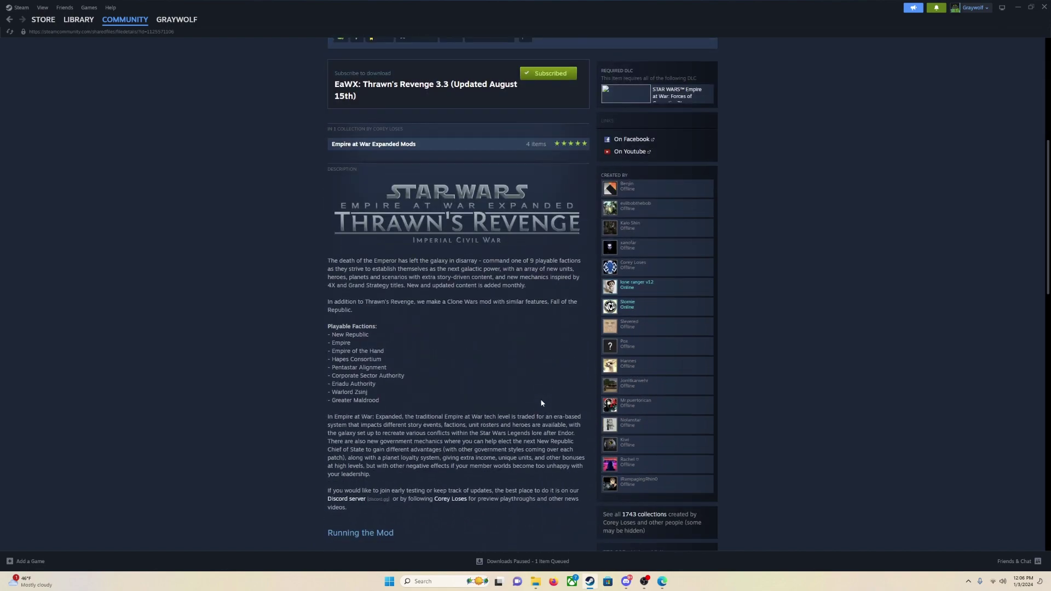
scroll(469, 433, up, 8)
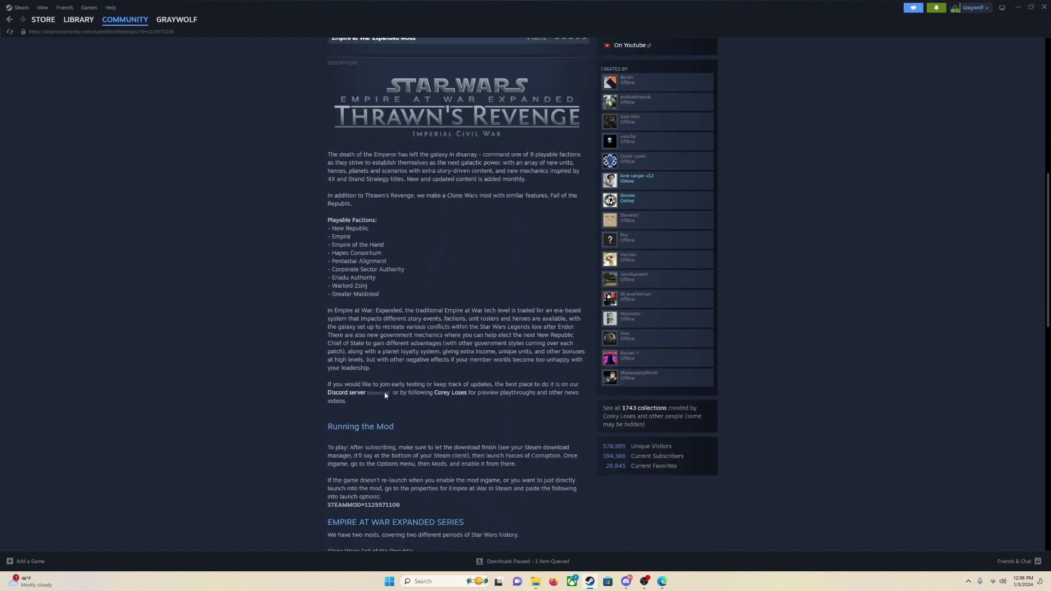
scroll(404, 335, up, 1)
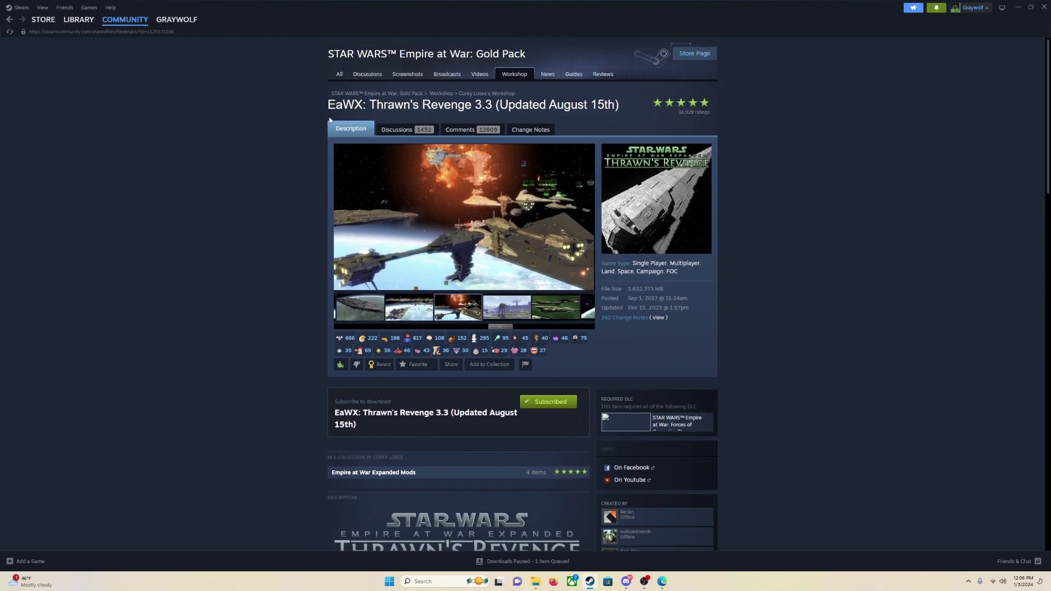
scroll(475, 209, down, 10)
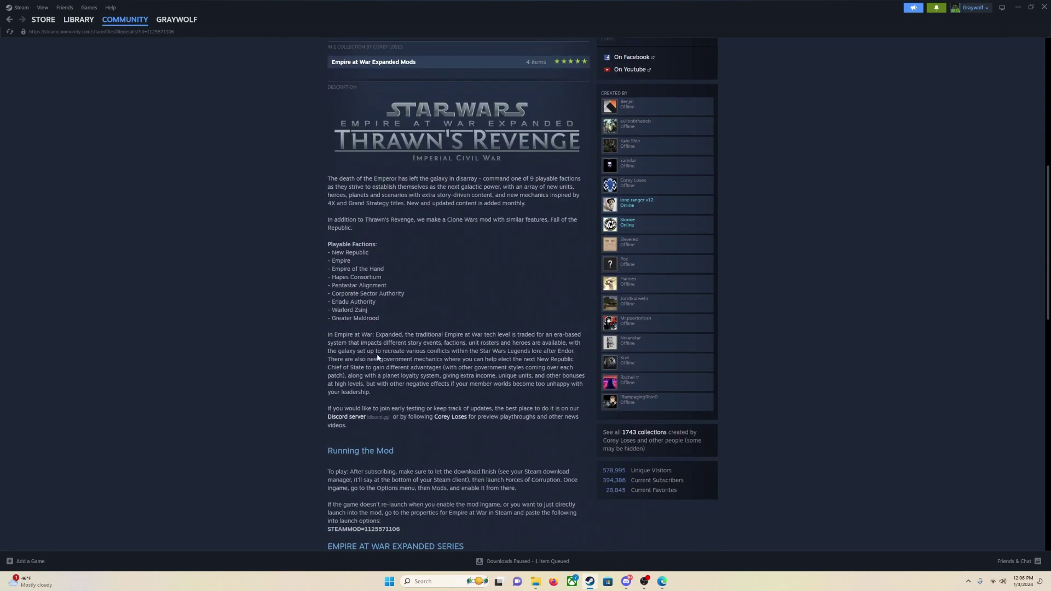
drag(328, 406, 385, 408)
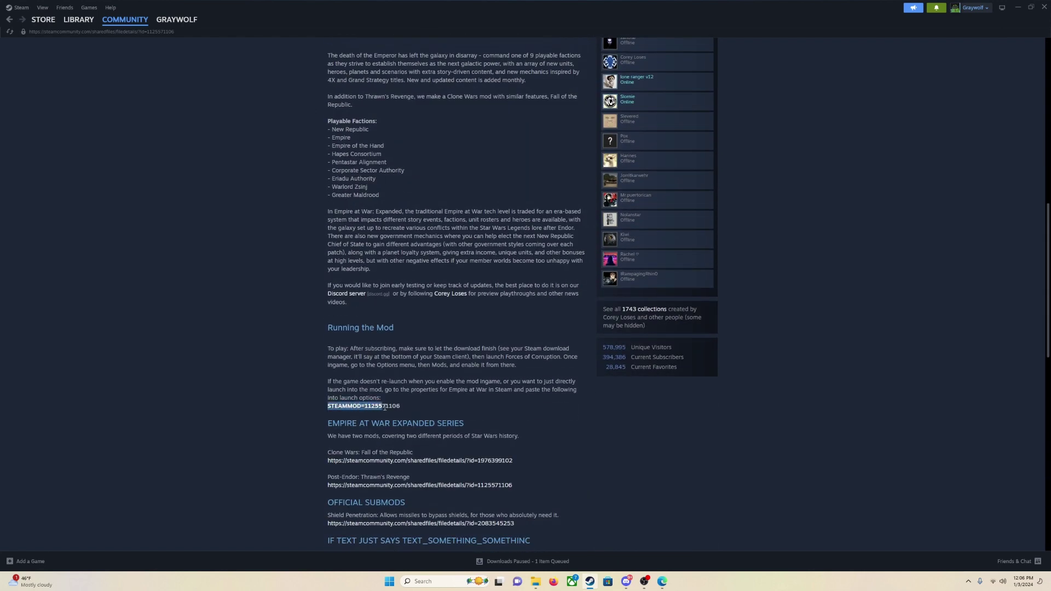
click(402, 409)
triple_click(400, 409)
click(400, 408)
triple_click(396, 409)
click(400, 407)
drag(400, 409, 426, 410)
click(346, 408)
click(296, 366)
scroll(326, 336, down, 1)
drag(323, 363, 403, 368)
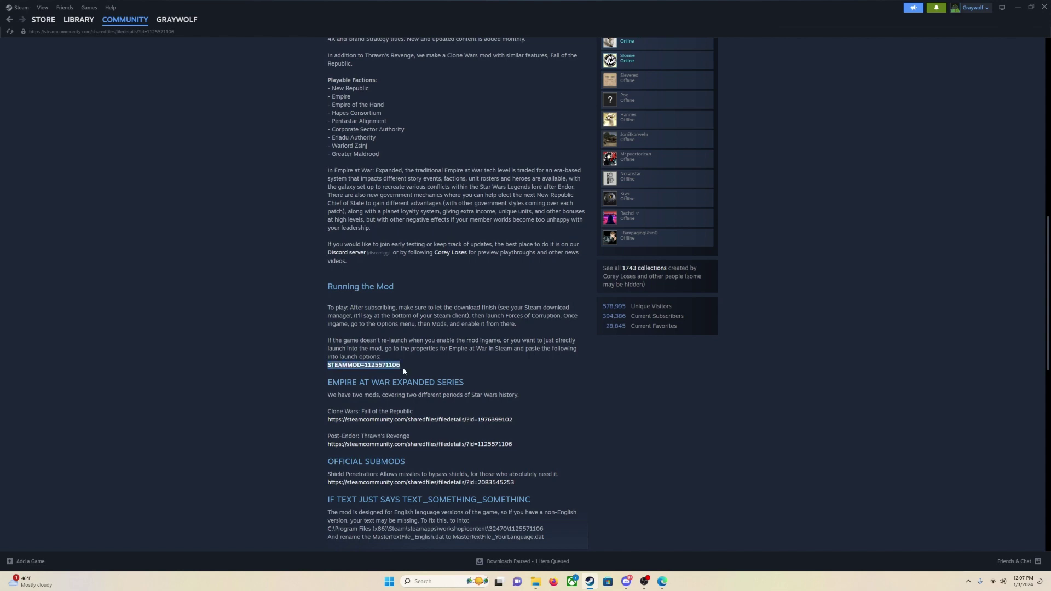
click(403, 371)
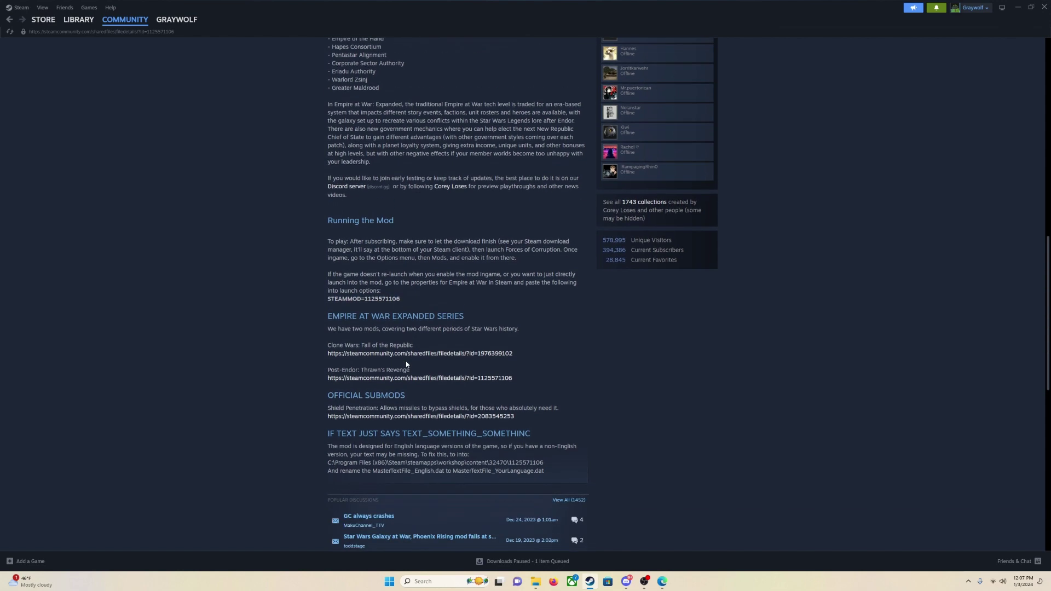
scroll(473, 195, up, 15)
scroll(473, 196, down, 15)
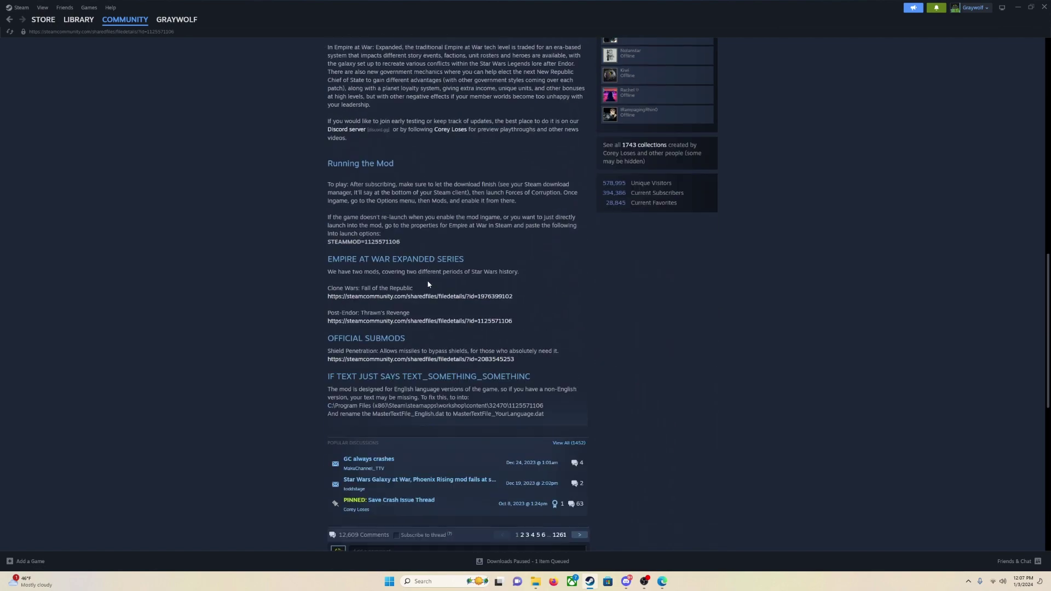
drag(330, 242, 400, 242)
click(400, 242)
scroll(388, 269, up, 5)
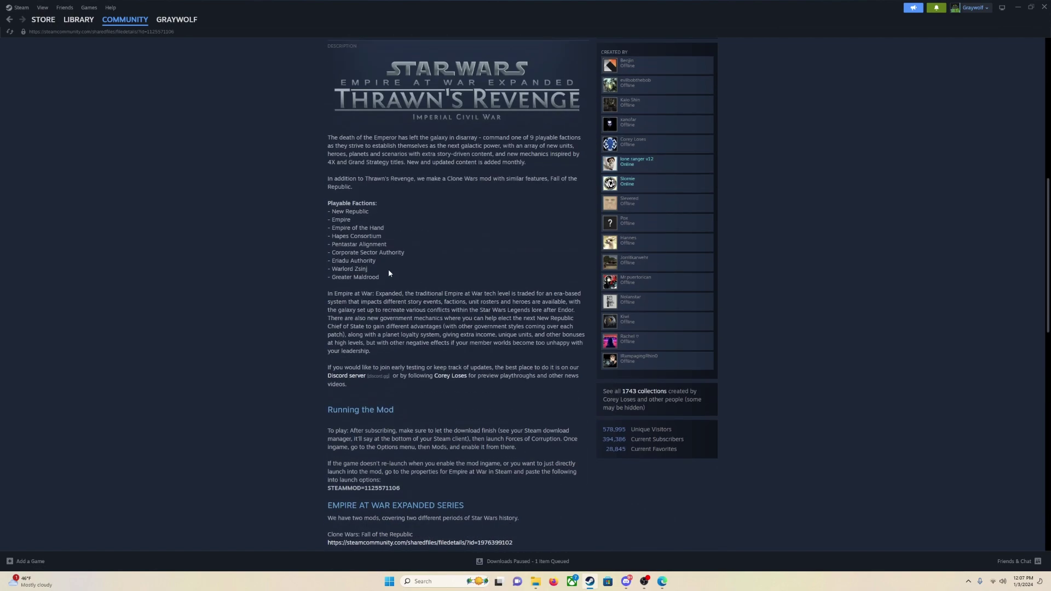
scroll(389, 268, down, 5)
scroll(346, 216, down, 1)
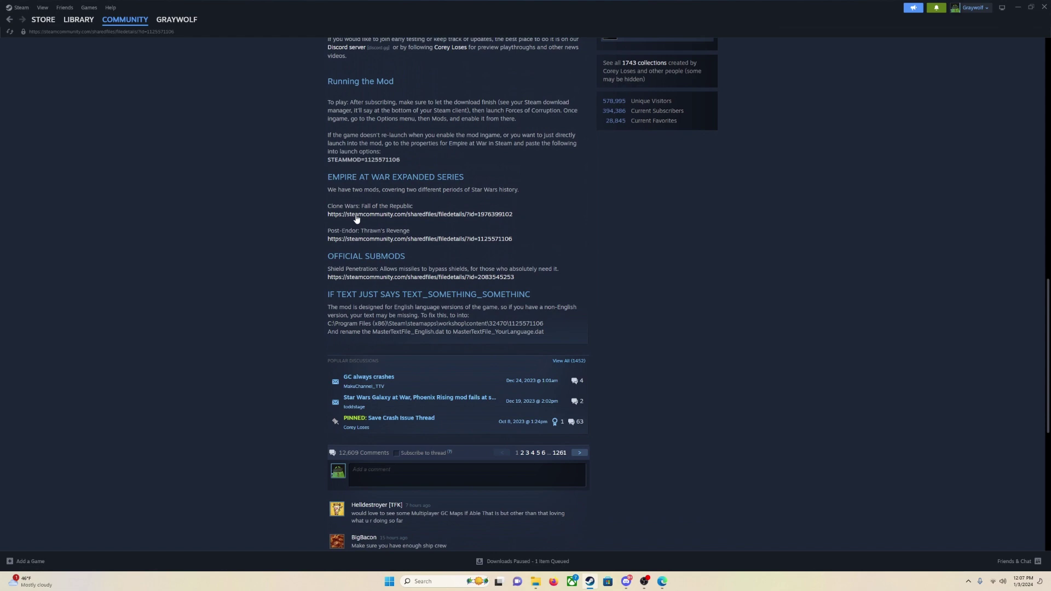
scroll(351, 219, up, 10)
scroll(353, 220, up, 2)
scroll(352, 385, down, 7)
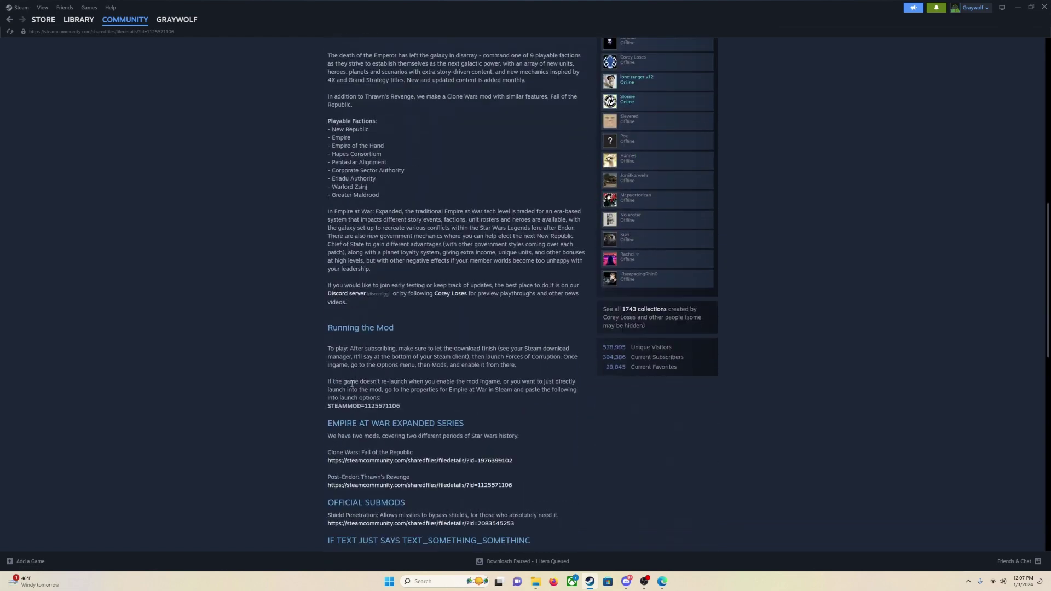
drag(328, 407, 398, 406)
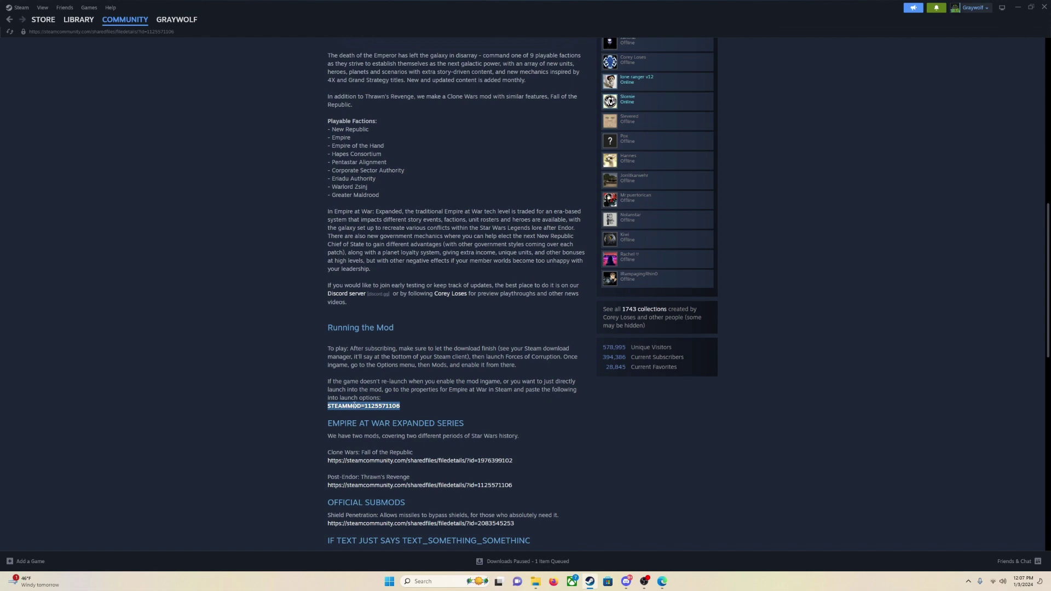
click(386, 414)
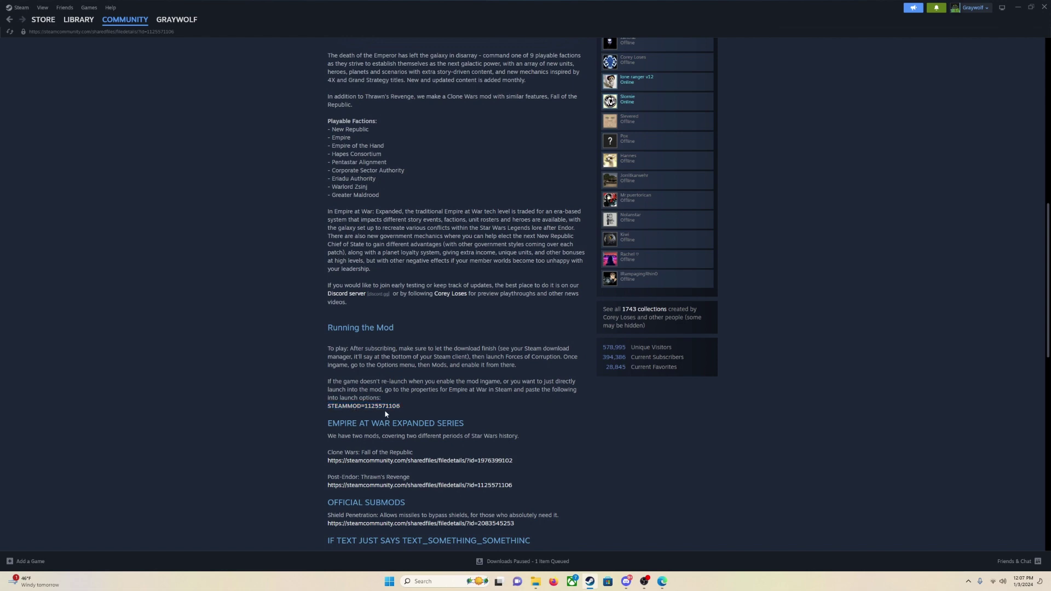
Return to the library and open the launch options in the properties of STAR WARS Empire at War: Gold Pack.
click(87, 22)
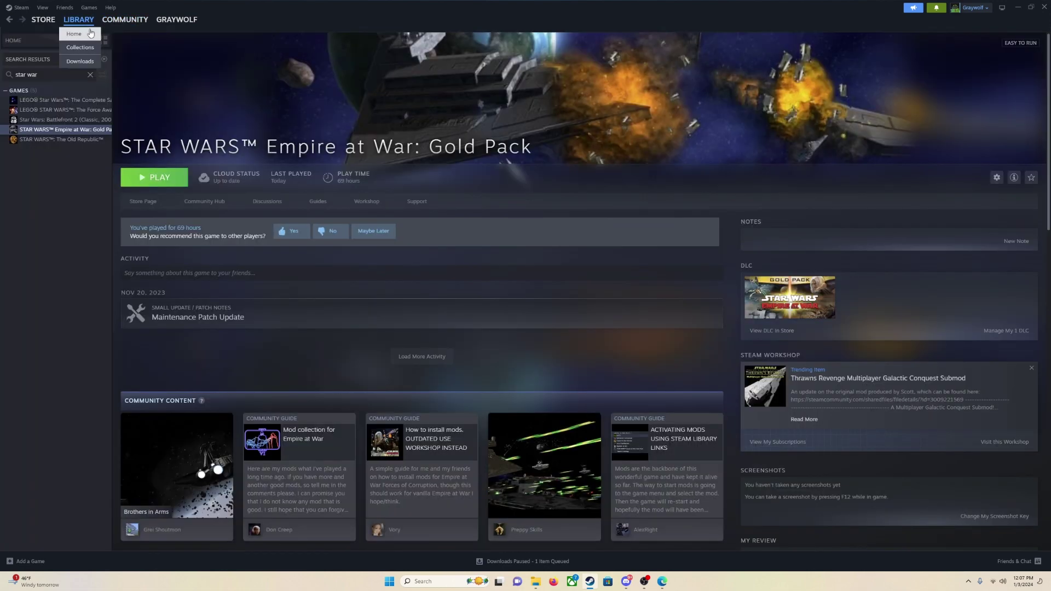
right_click(63, 133)
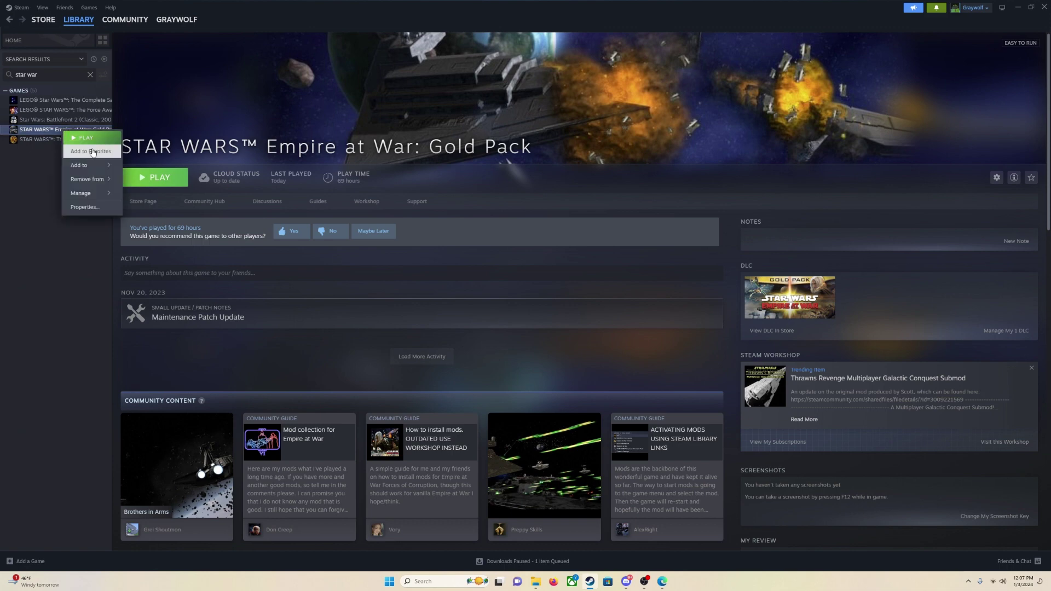
click(94, 211)
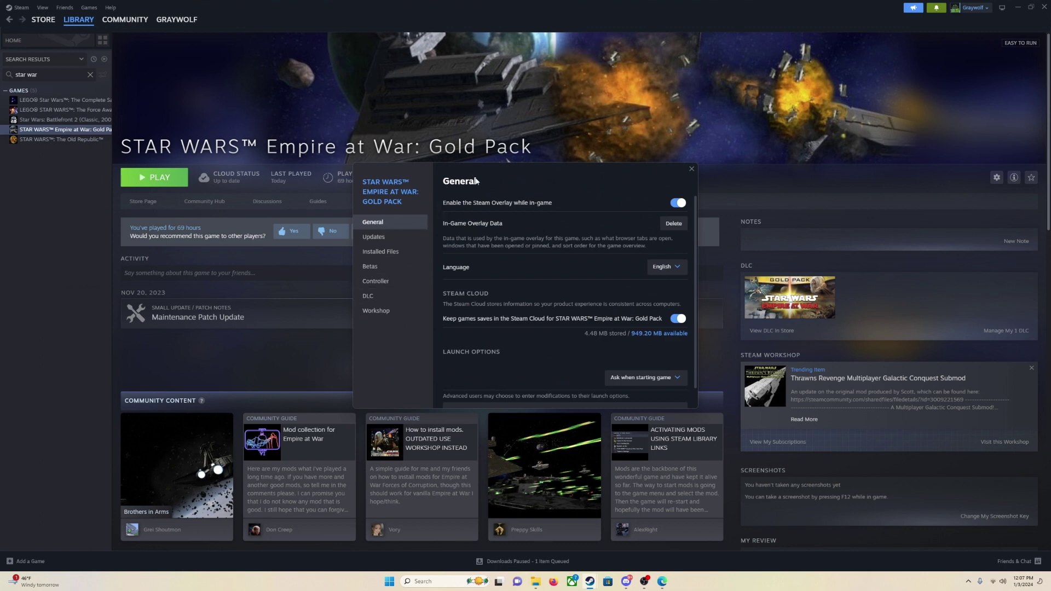
scroll(550, 330, down, 1)
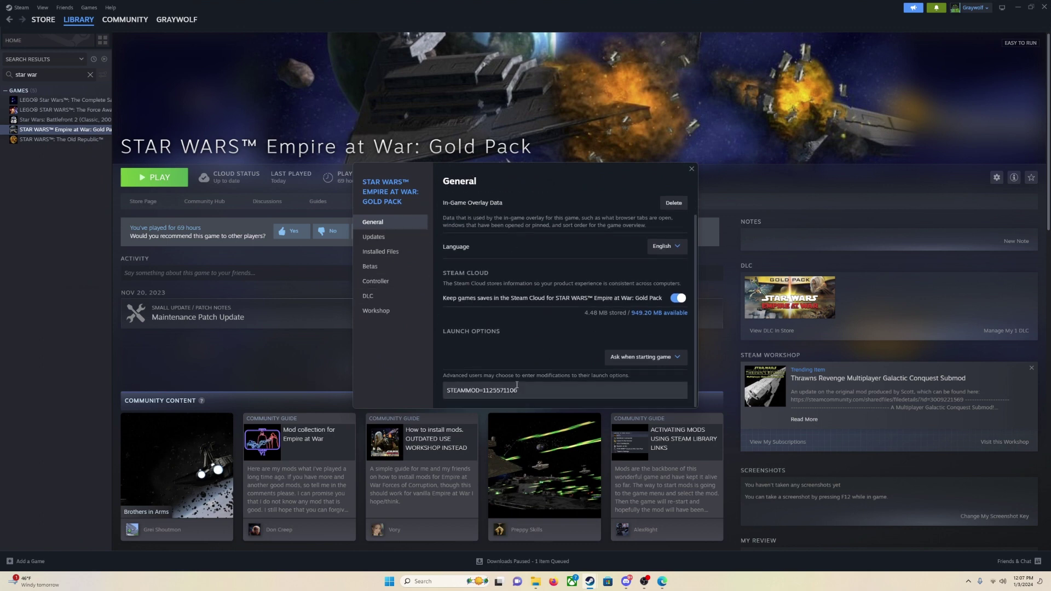
click(536, 390)
key(ctrl+a)
key(ctrl+c)
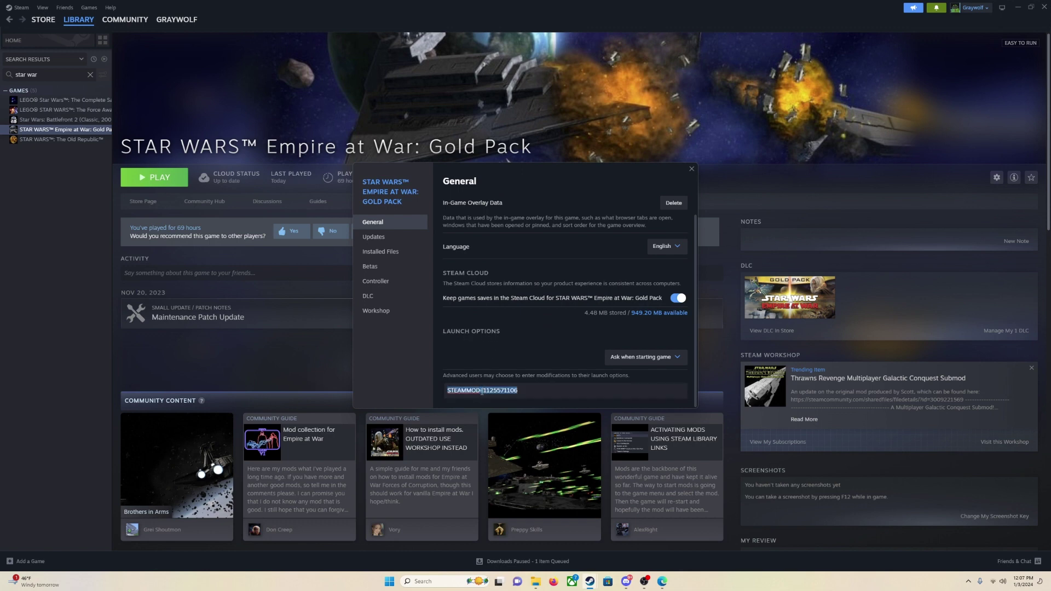
key(BackSpace)
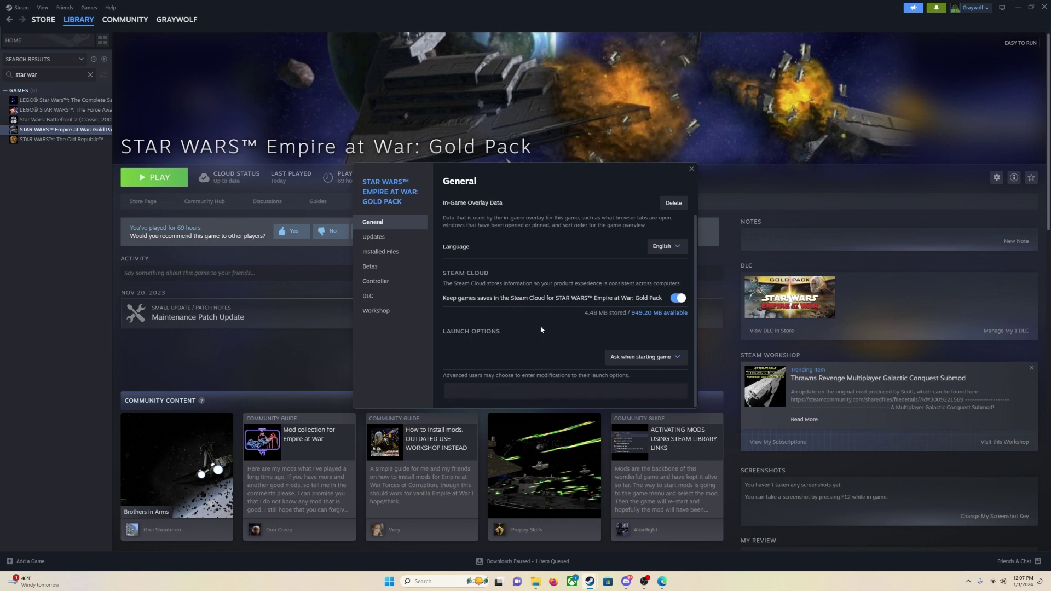
scroll(529, 298, up, 1)
scroll(495, 403, down, 1)
key(ctrl+v)
click(536, 377)
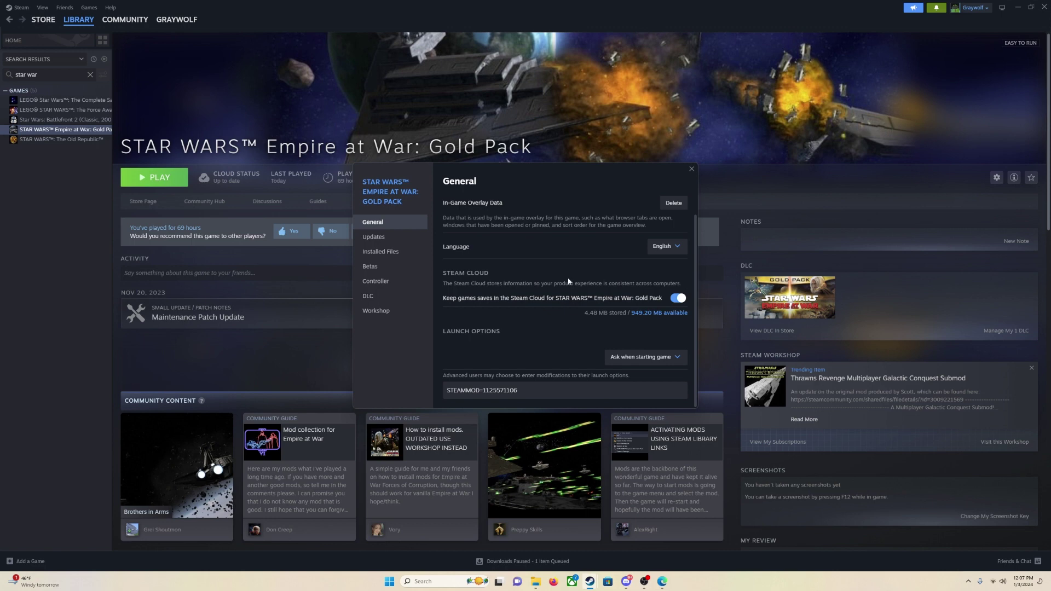
click(488, 391)
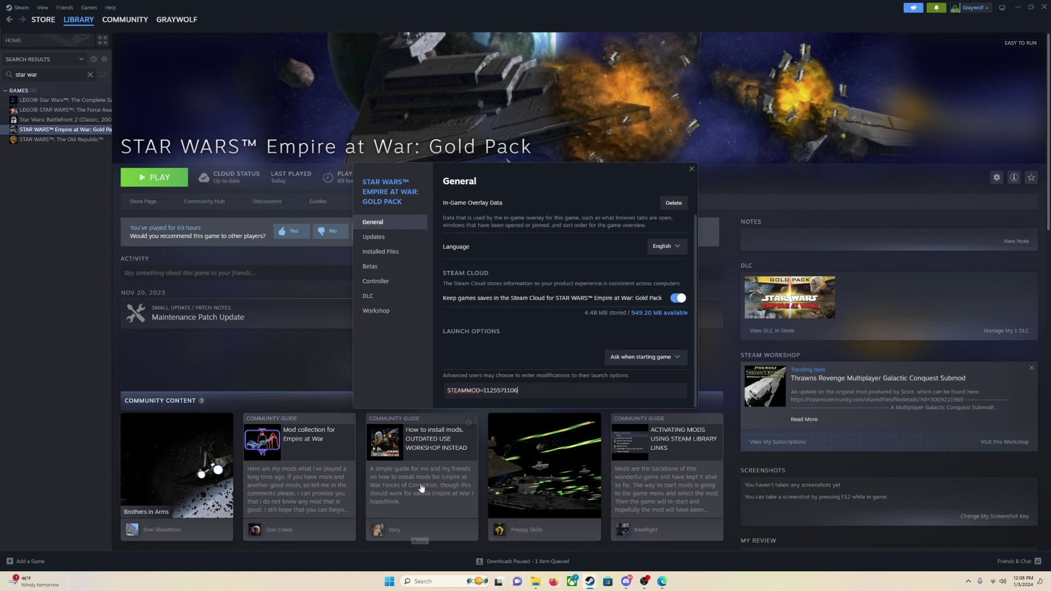
click(692, 169)
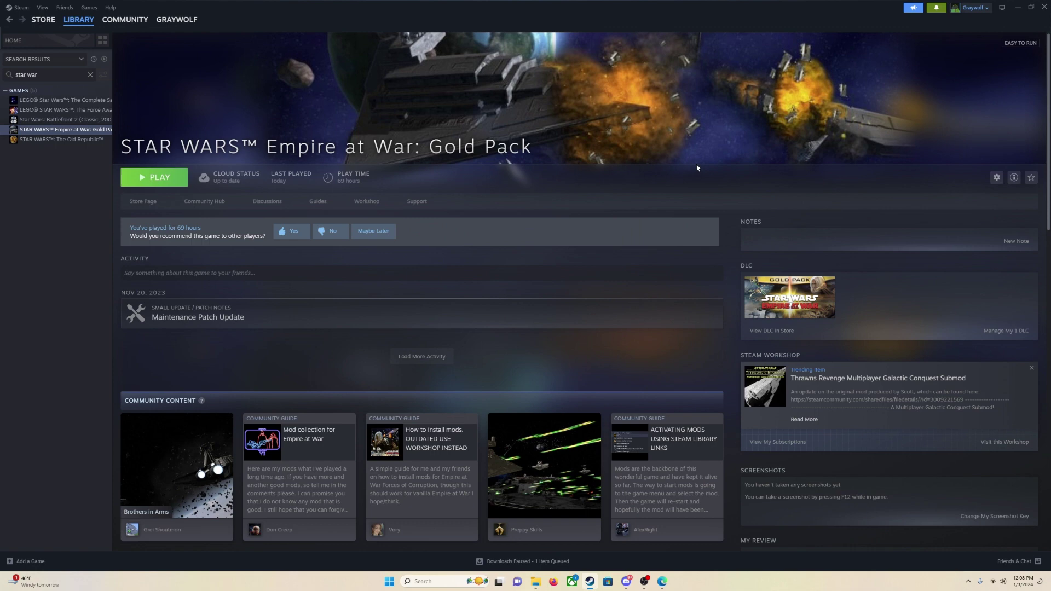
Launch the game with the Forces of Corruption launch option.
click(184, 180)
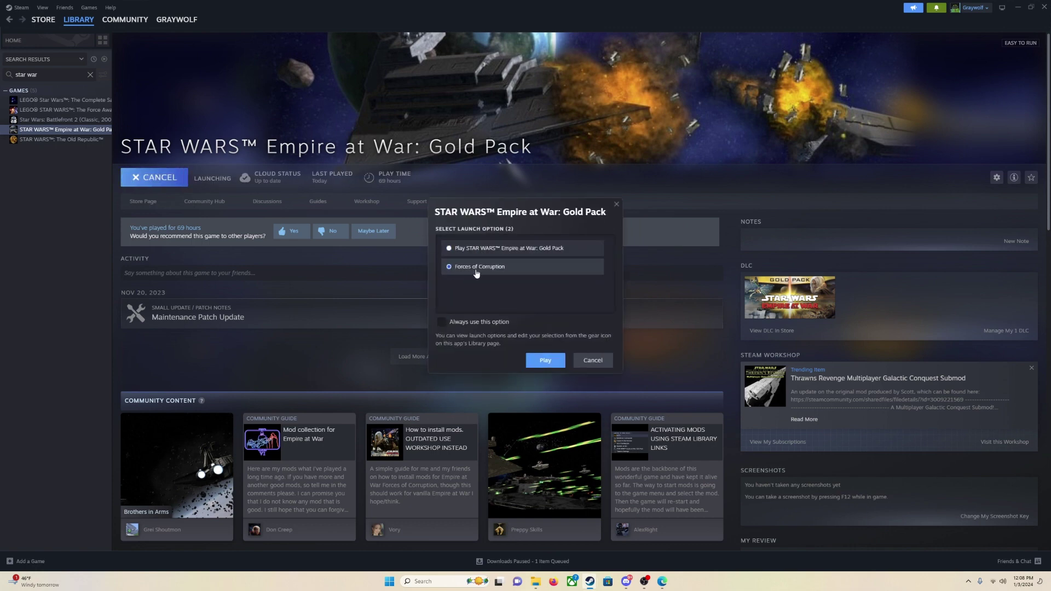
click(450, 271)
click(554, 360)
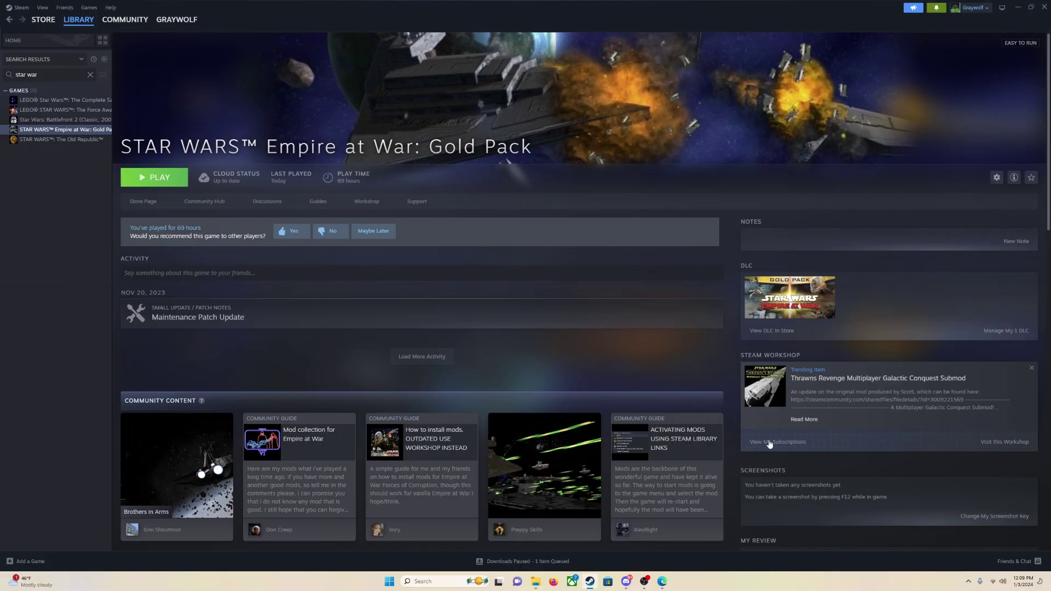
click(769, 441)
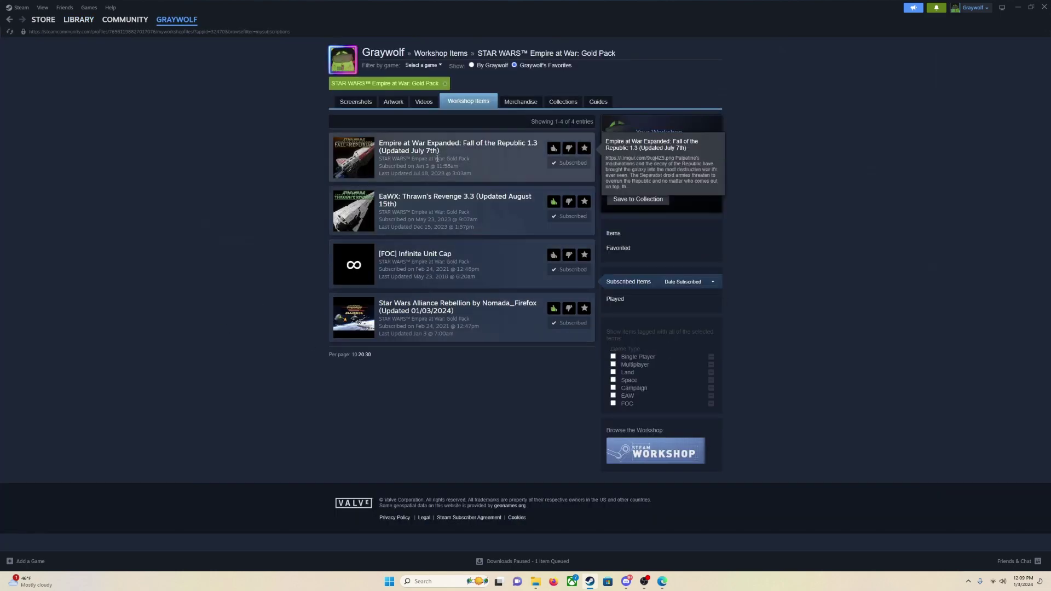
click(416, 311)
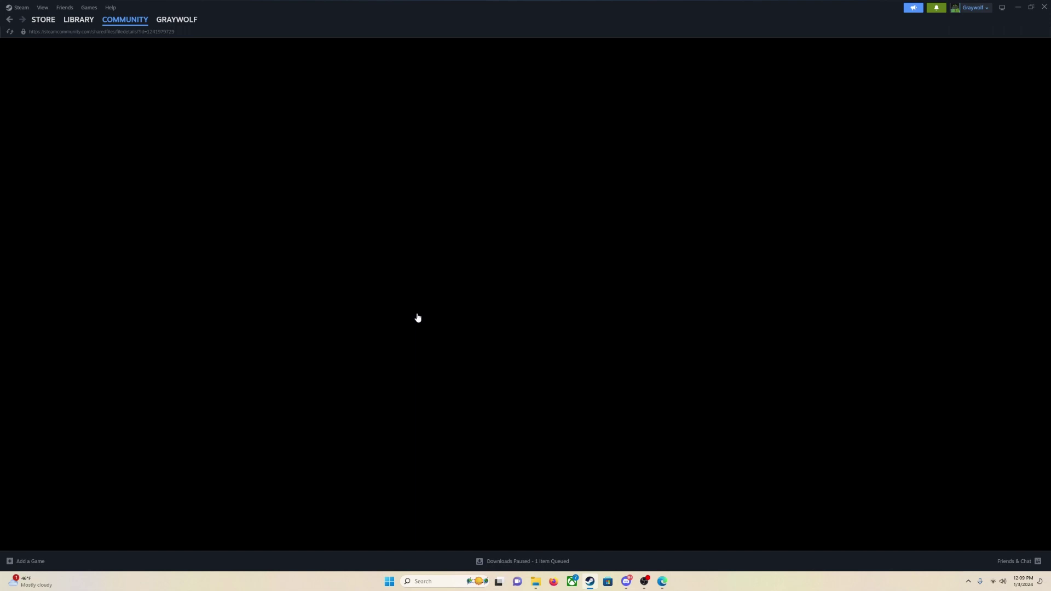
scroll(364, 331, down, 10)
scroll(430, 432, down, 1)
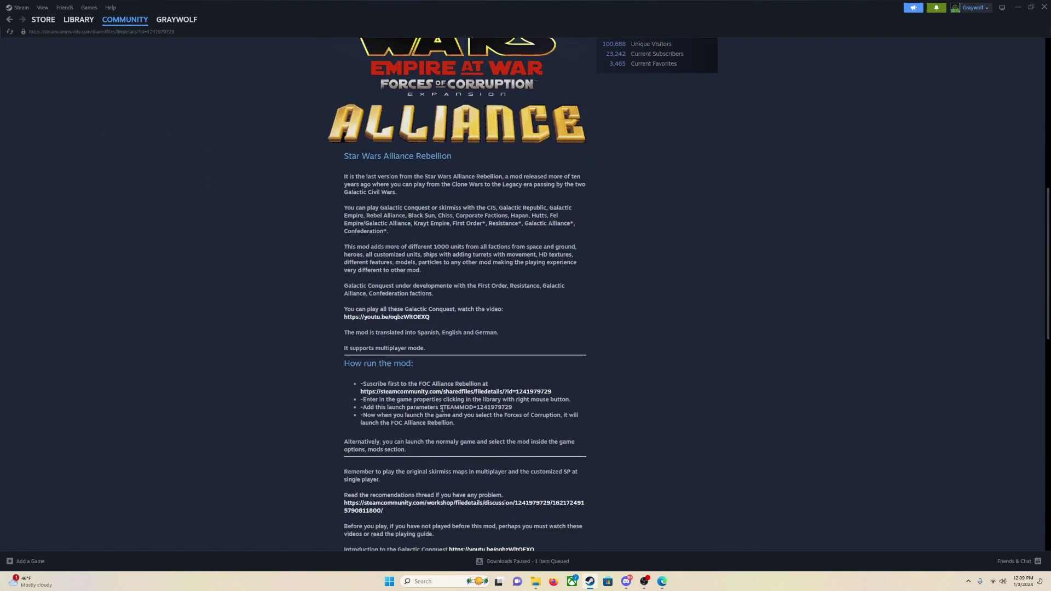
drag(441, 408, 519, 415)
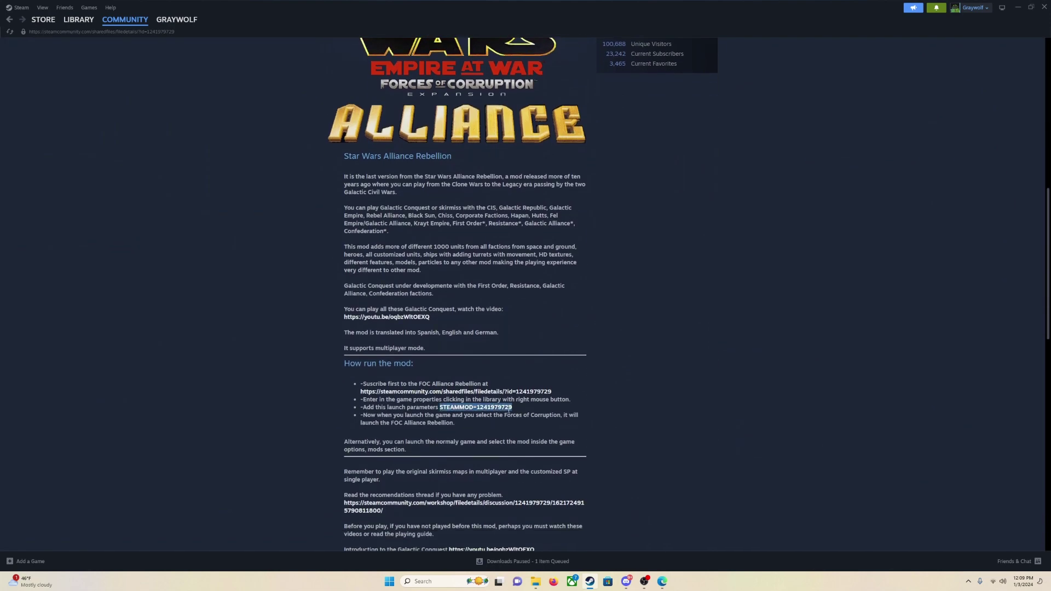
Return to the library, review the launch options in the properties of STAR WARS Empire at War: Gold Pack, and close the properties.
scroll(509, 410, up, 6)
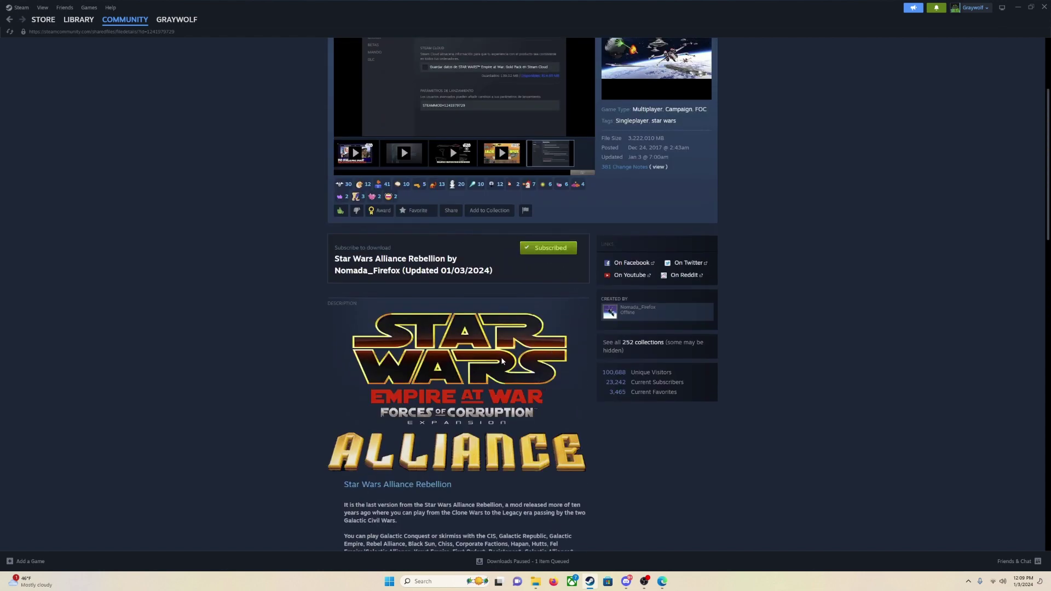
scroll(502, 361, down, 7)
click(78, 20)
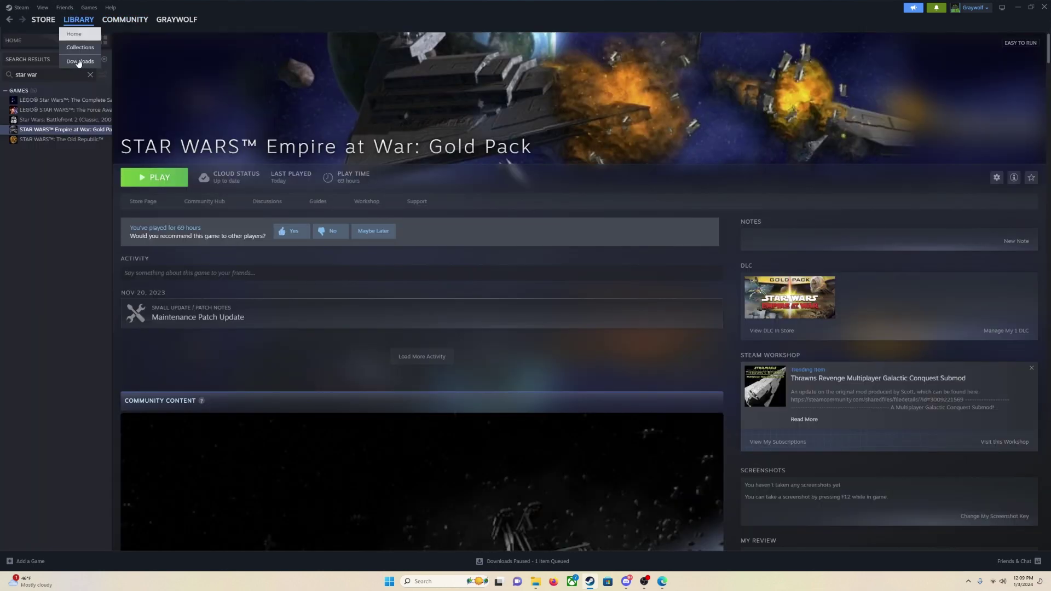
right_click(60, 130)
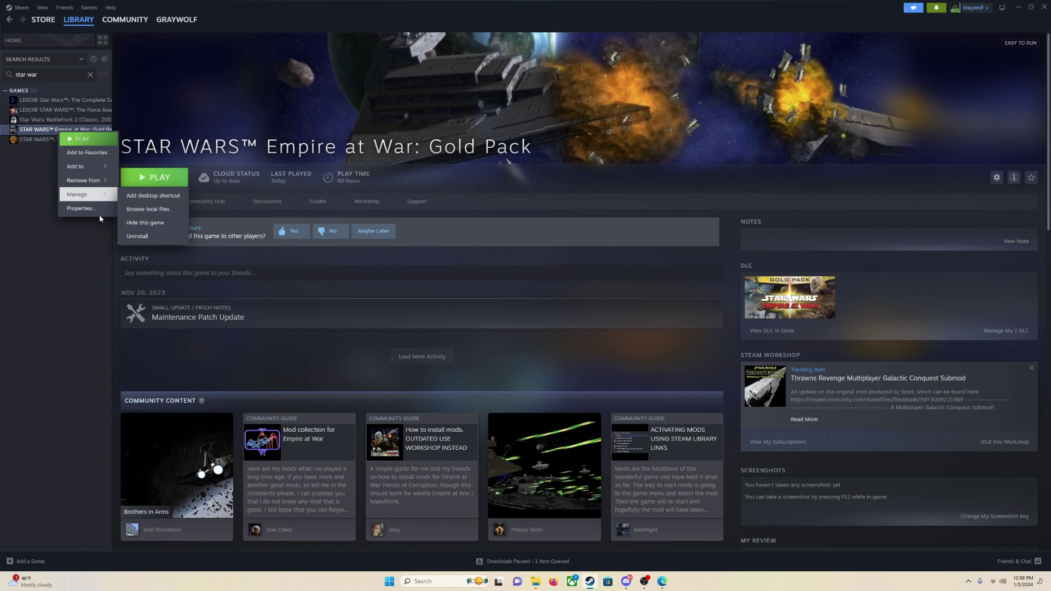
click(84, 210)
scroll(521, 348, down, 3)
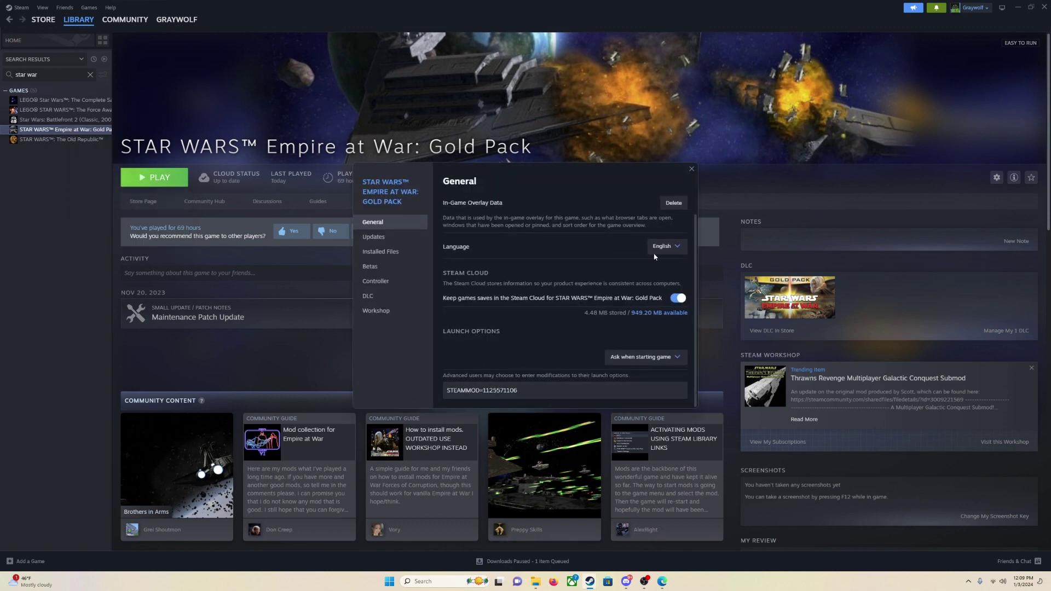
click(691, 169)
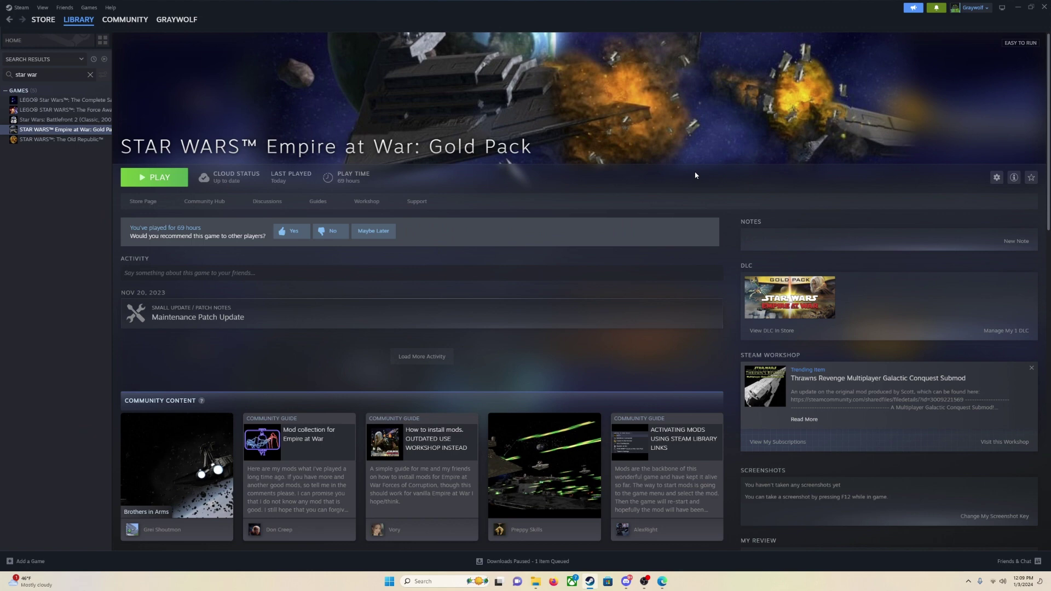
Start launching the game to show the Forces of Corruption launch option, and cancel the launch.
click(154, 177)
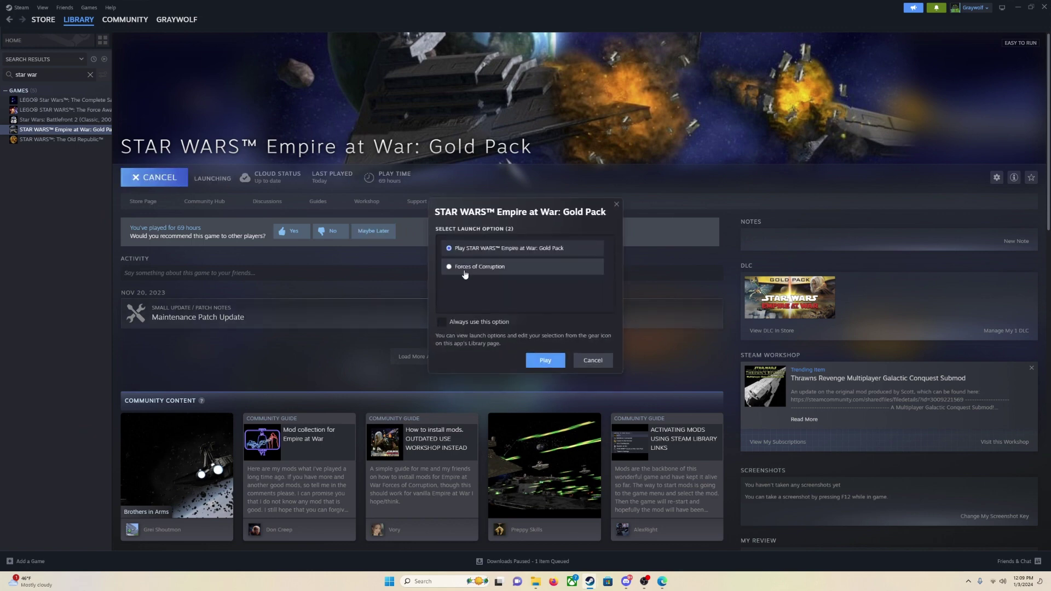
click(596, 359)
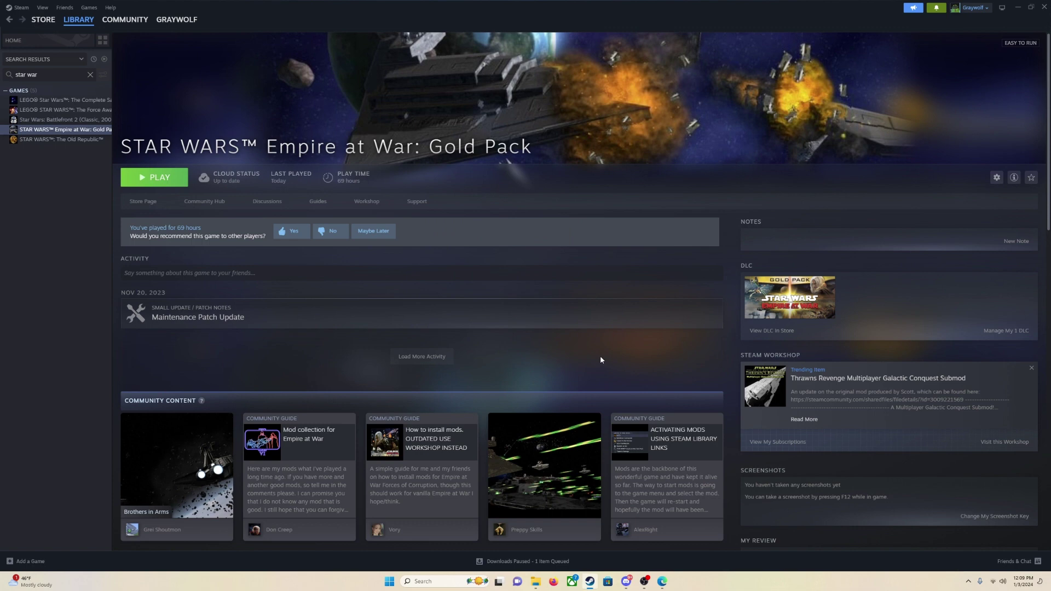